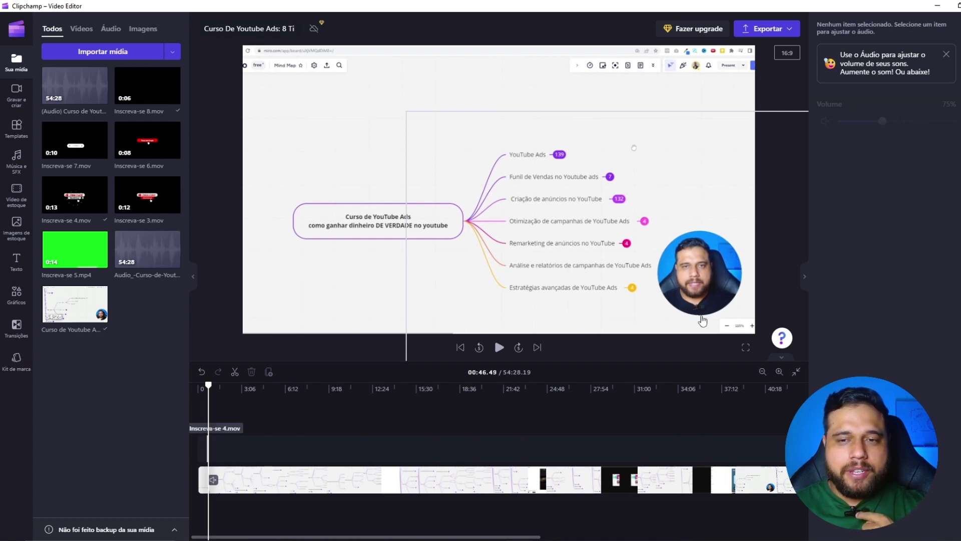
- Scrub the course video from the webcam intro and stop at 01:13.07 in the mind map section
left_click(206, 393)
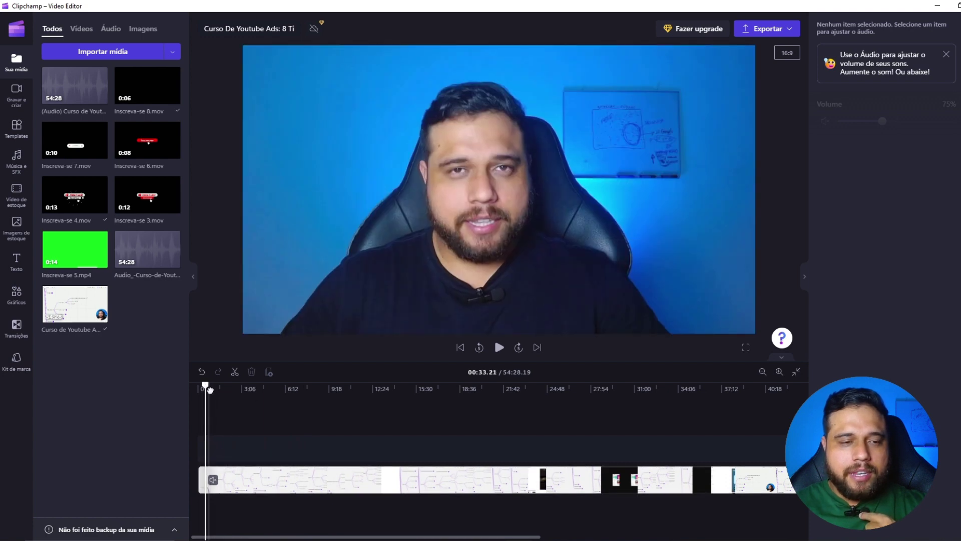
left_click_drag(206, 386, 241, 390)
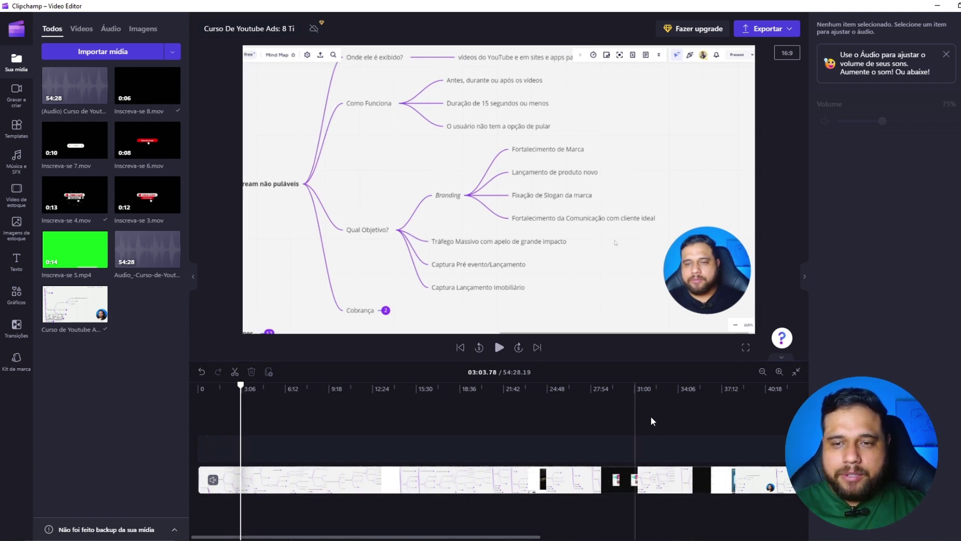
left_click(214, 388)
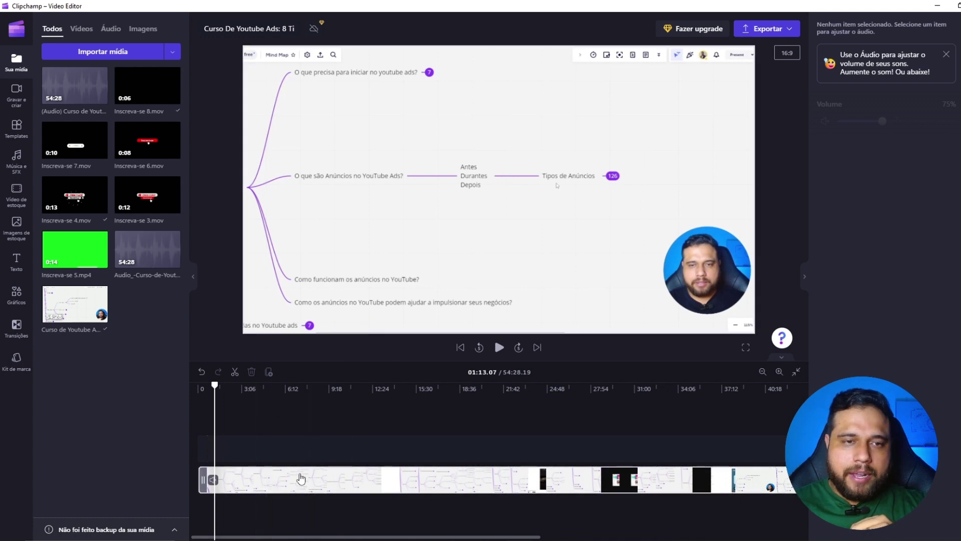
mouse_move(284, 480)
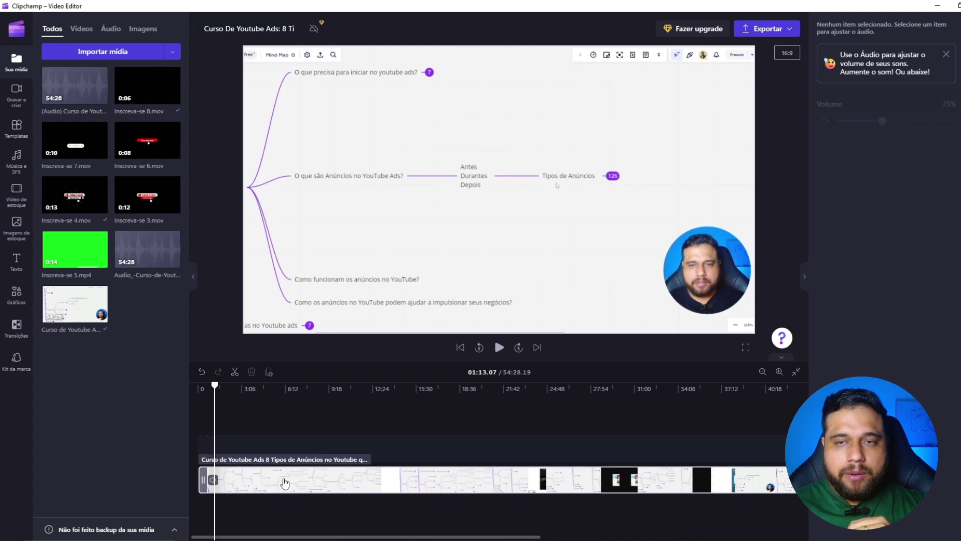
- Detach the course clip's audio with Desconectar áudio, delete that track, then detach it again
left_click(284, 481)
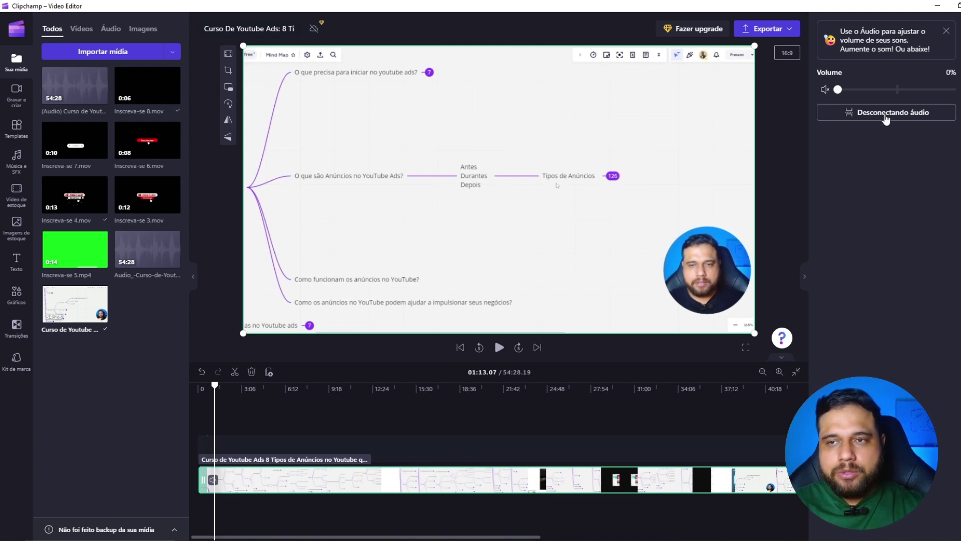
left_click(885, 114)
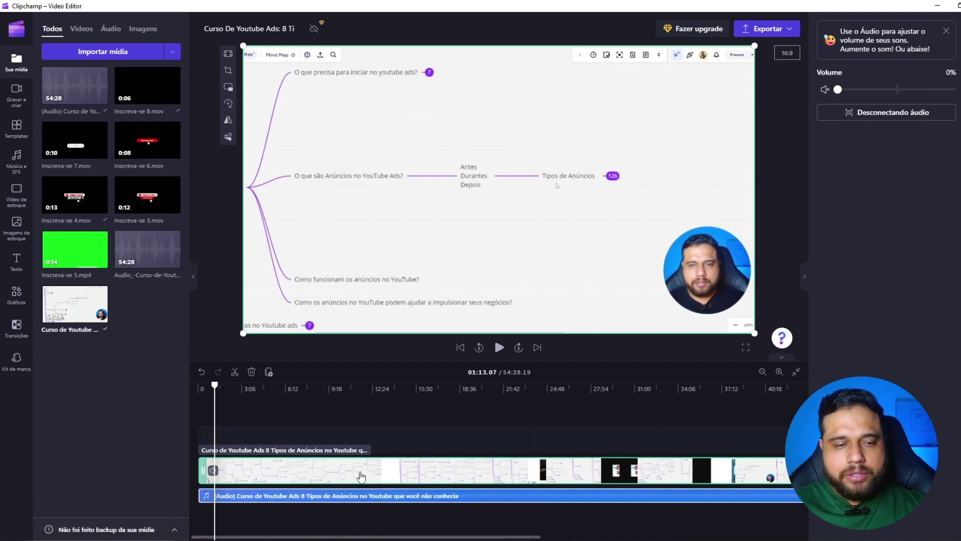
mouse_move(355, 495)
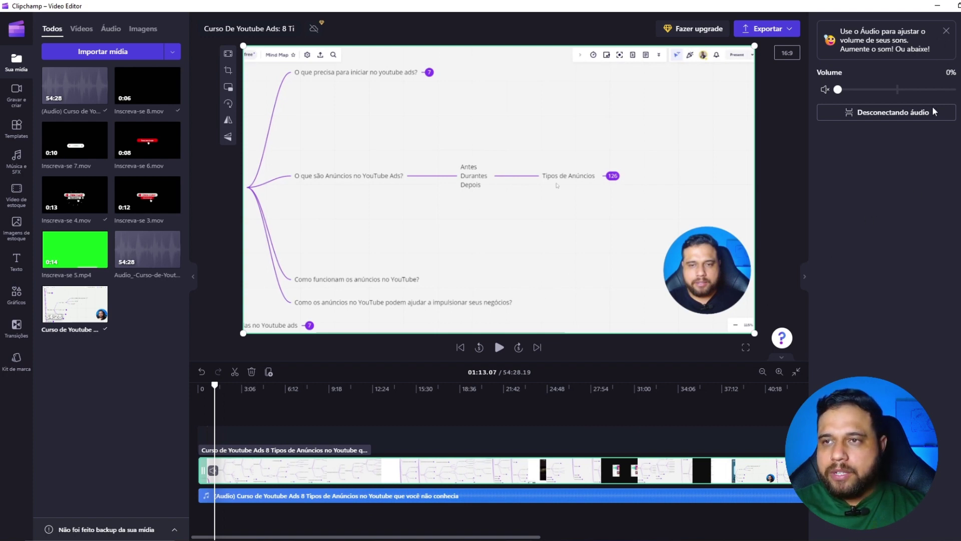
left_click(538, 496)
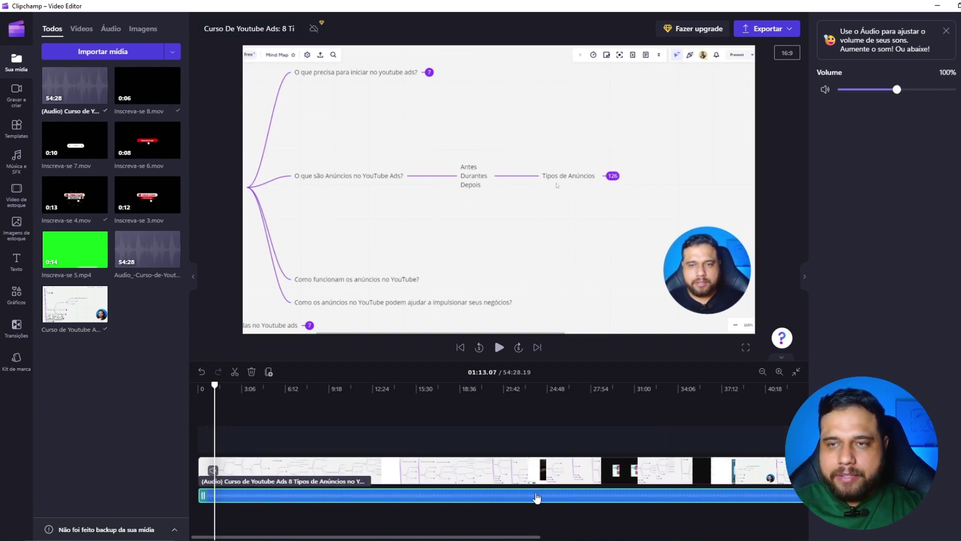
key("Delete")
left_click(538, 480)
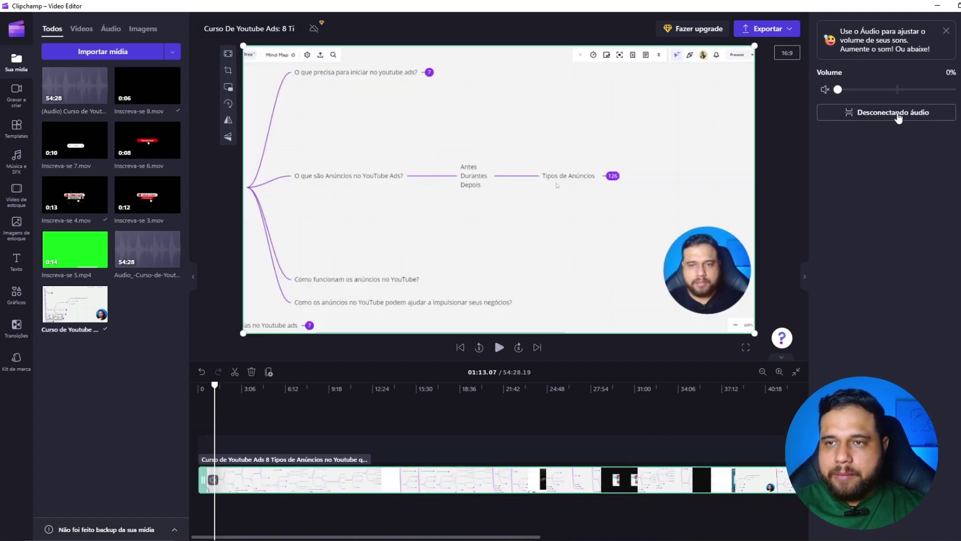
left_click(896, 112)
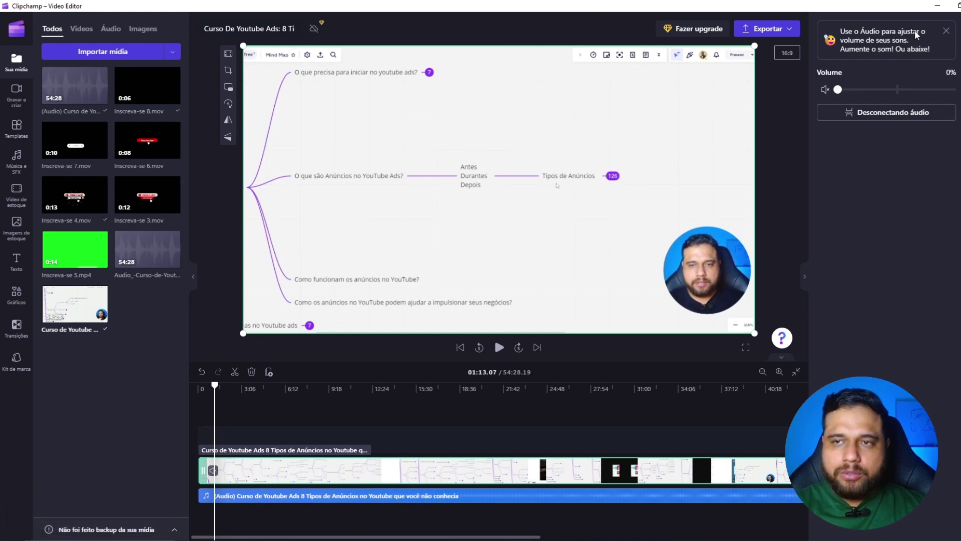
- Minimize Clipchamp and bring up the Adobe Podcast 'Aprimore a fala' page in Chrome
left_click(934, 7)
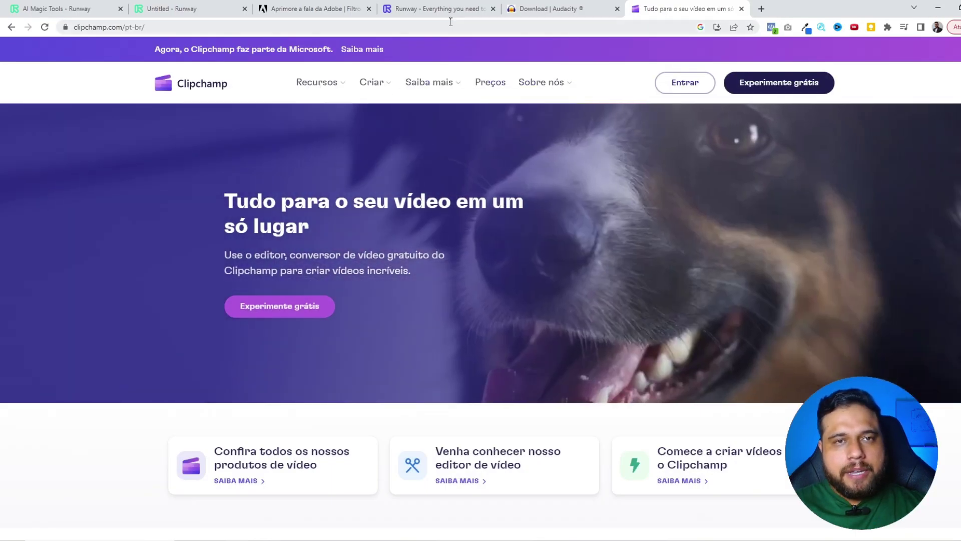
left_click(304, 10)
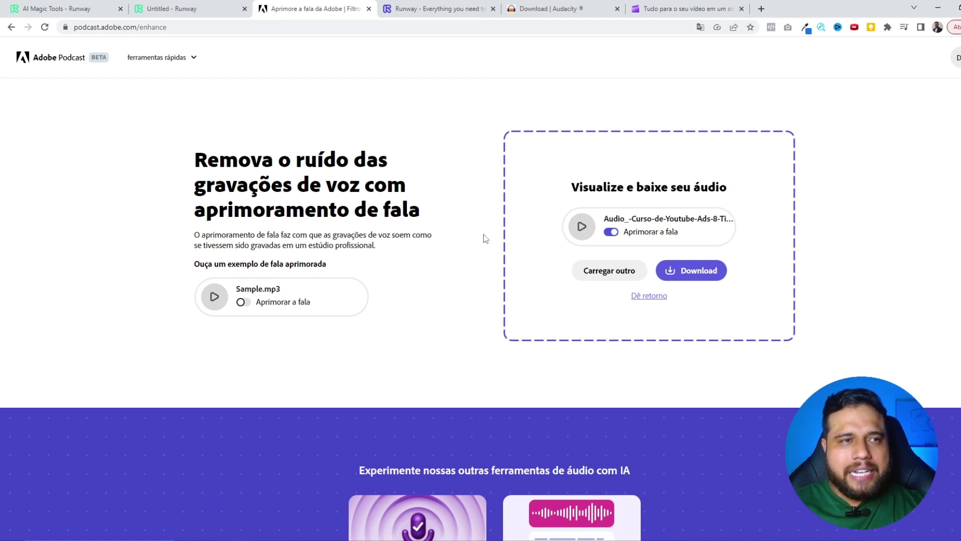
- Play the course audio with Aprimorar a fala off, then play it again with enhancement on
left_click(613, 233)
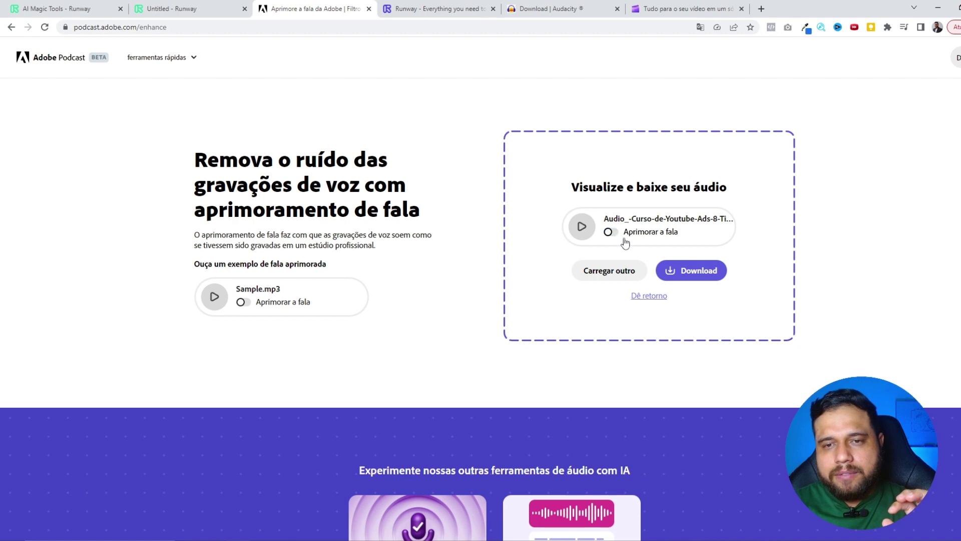
left_click(576, 228)
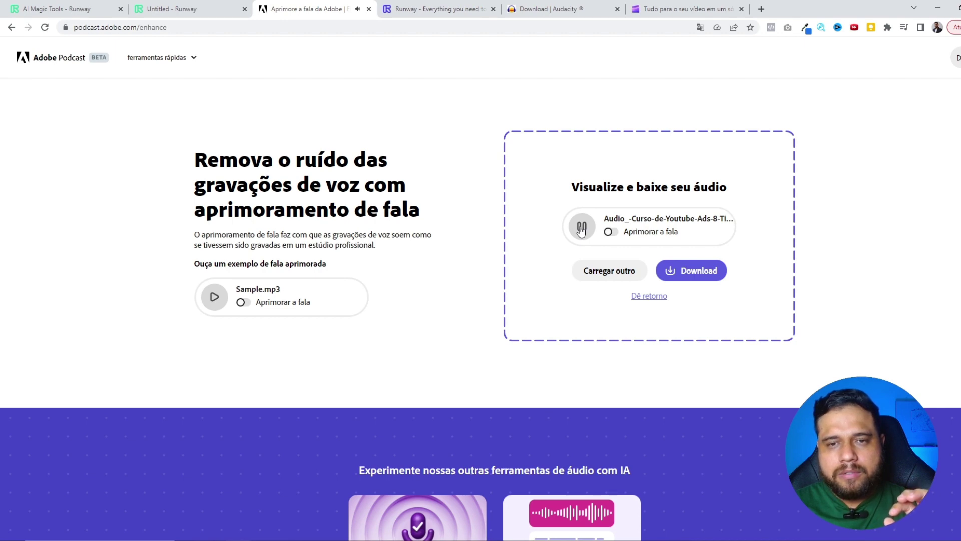
left_click(581, 229)
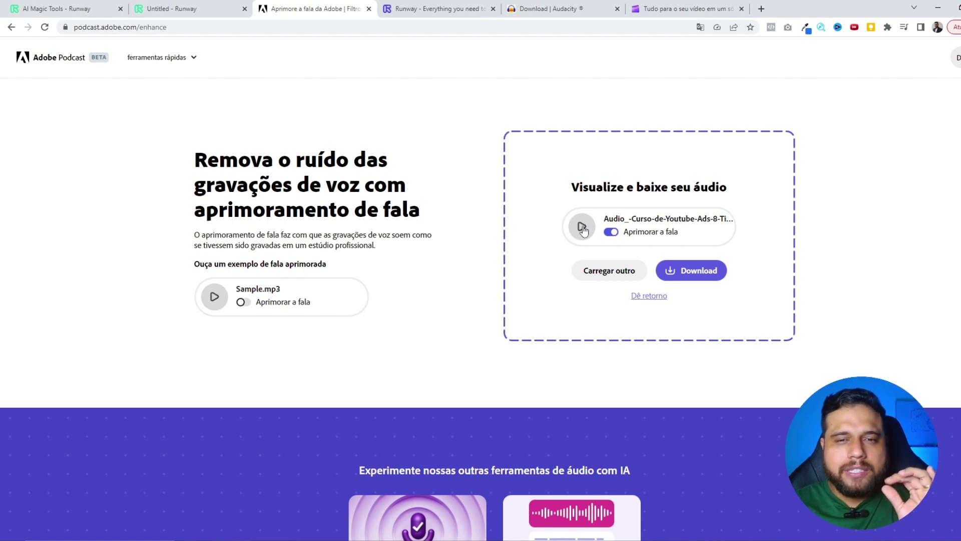
left_click(582, 228)
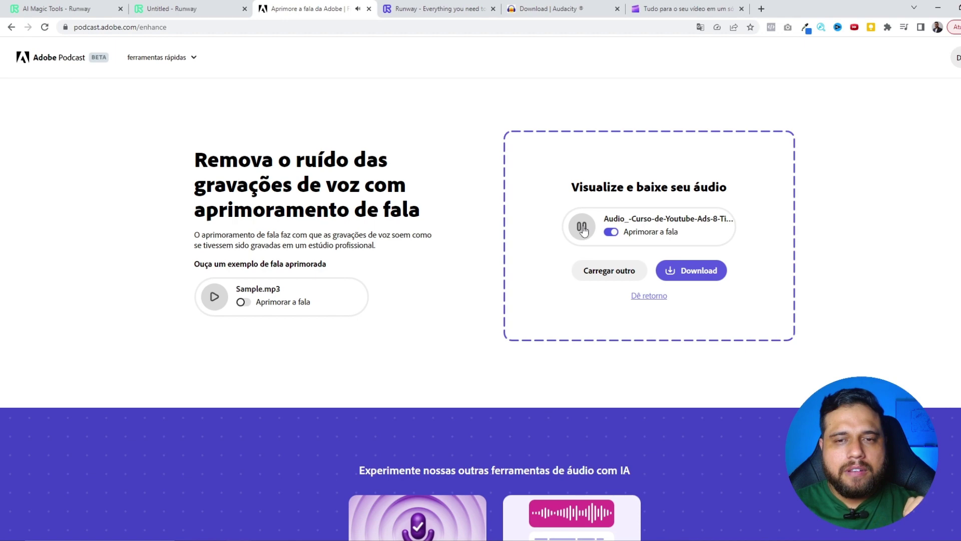
- Pause the enhanced audio and show the Audacity download page as an alternative tool
left_click(582, 226)
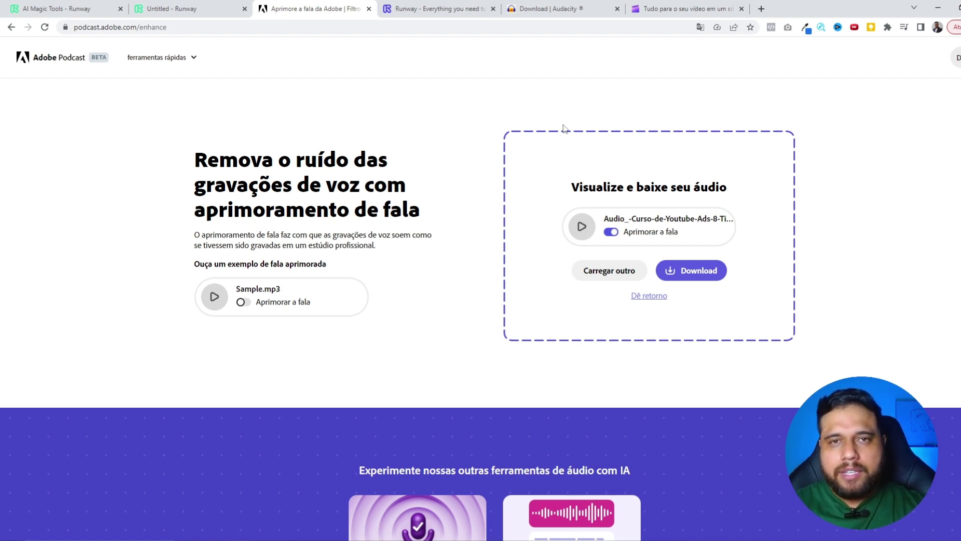
left_click(561, 7)
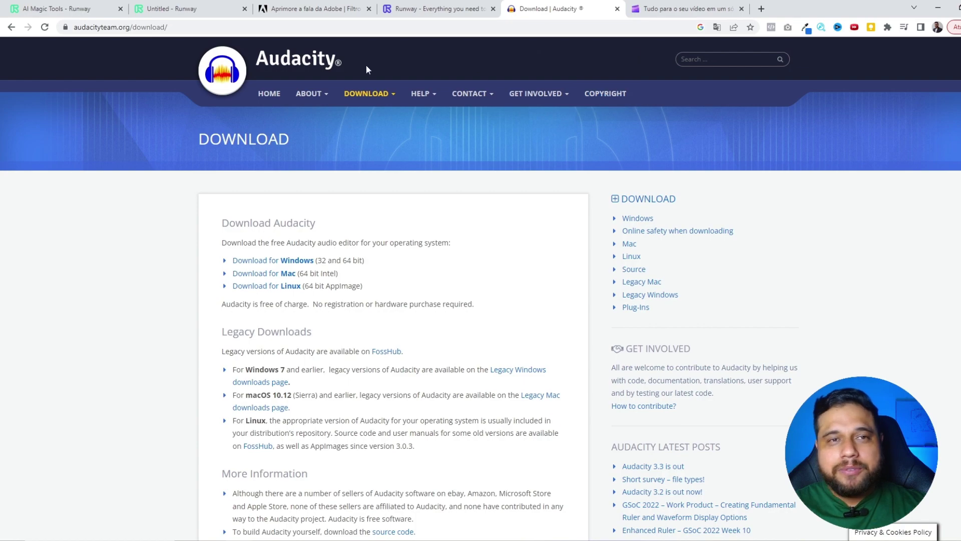
- Browse Runway's AI Magic Tools grid to find Clean Audio and Remove Silence
left_click(50, 9)
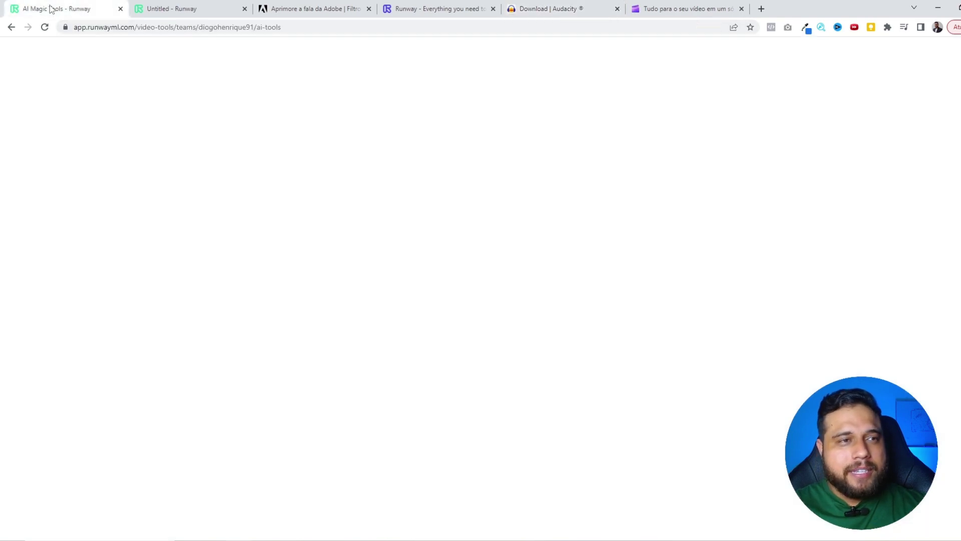
scroll(635, 369, "up", 5)
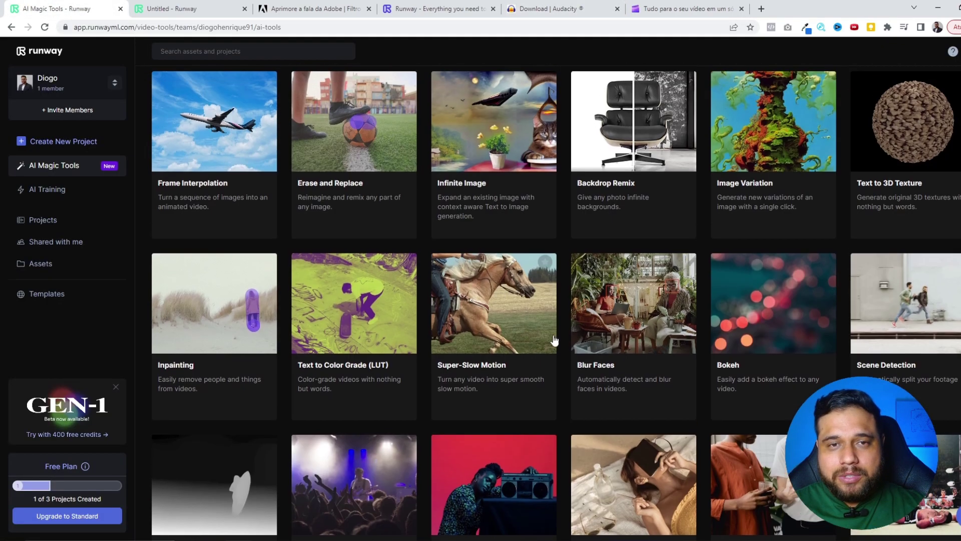
scroll(545, 339, "up", 5)
scroll(545, 339, "up", 3)
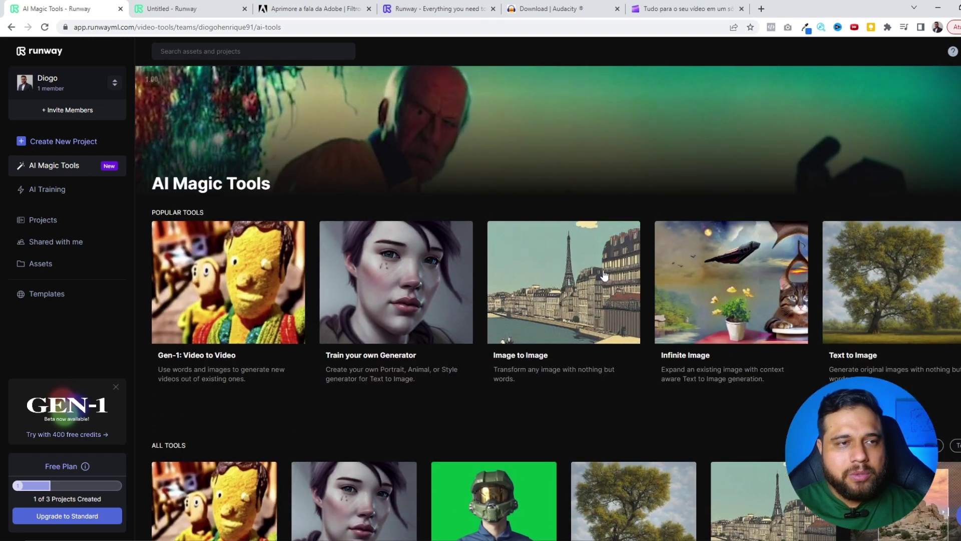
scroll(658, 300, "down", 1)
scroll(633, 284, "down", 1)
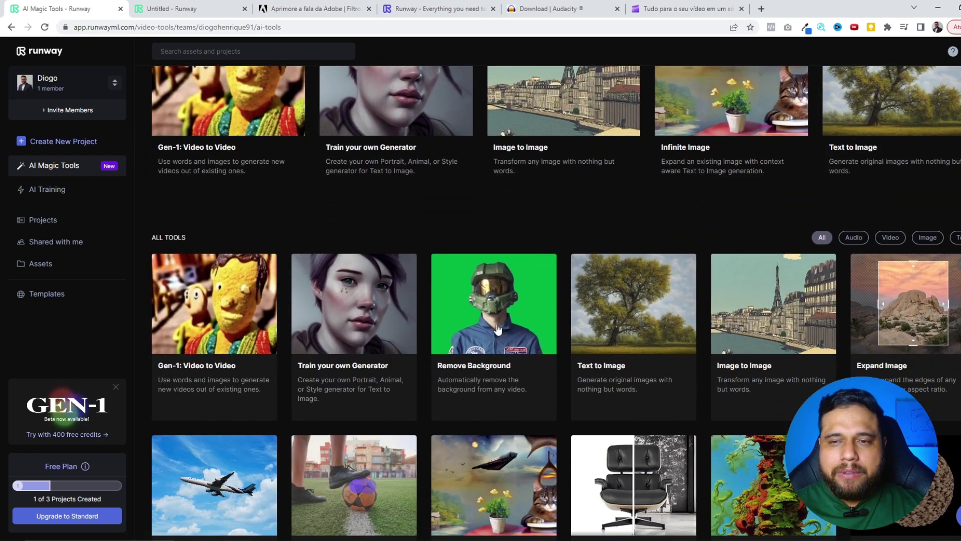
scroll(520, 300, "up", 3)
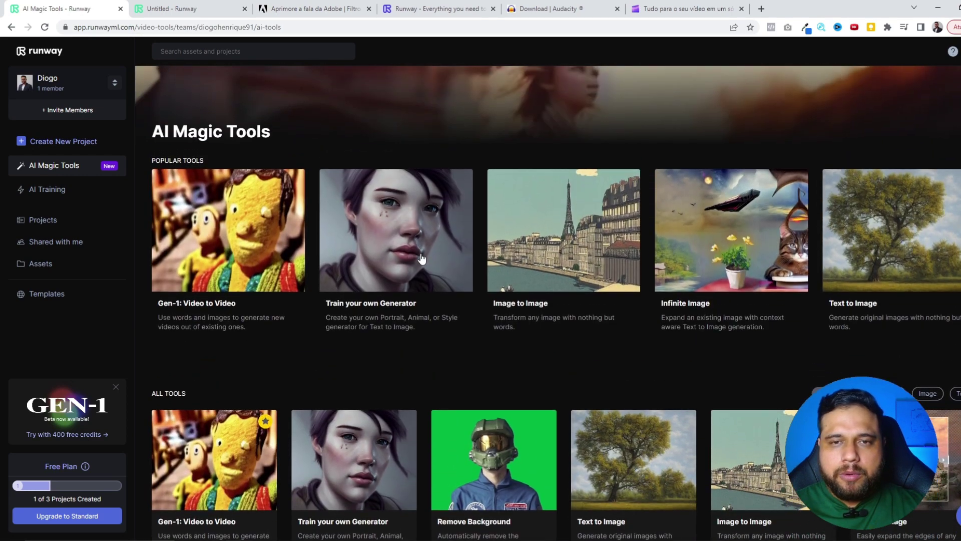
scroll(520, 299, "up", 1)
scroll(521, 299, "down", 4)
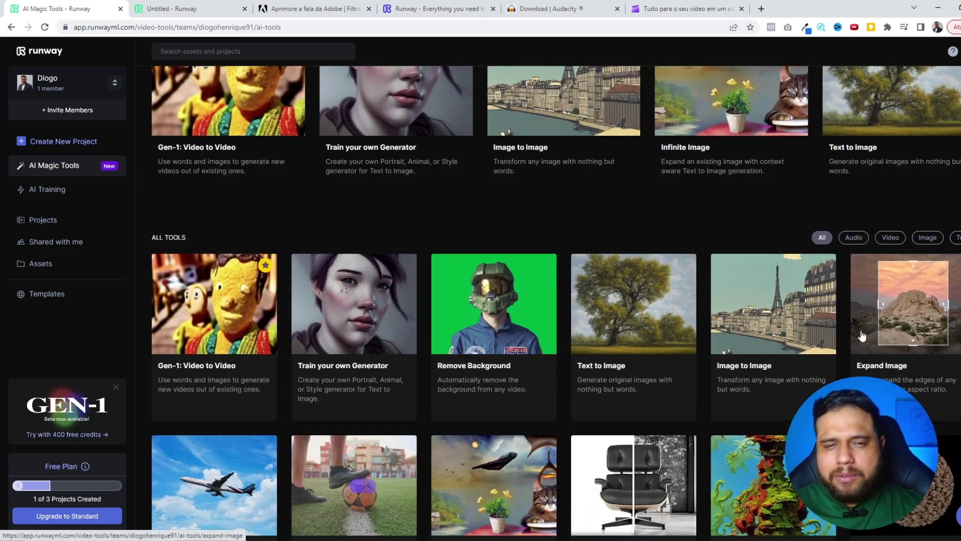
scroll(521, 299, "down", 5)
scroll(699, 315, "down", 7)
scroll(441, 325, "down", 1)
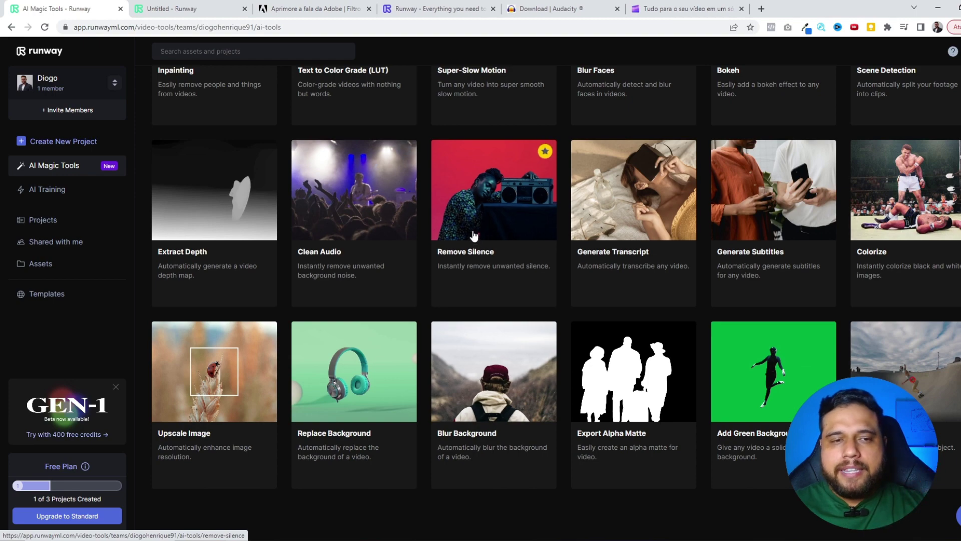
scroll(300, 223, "up", 4)
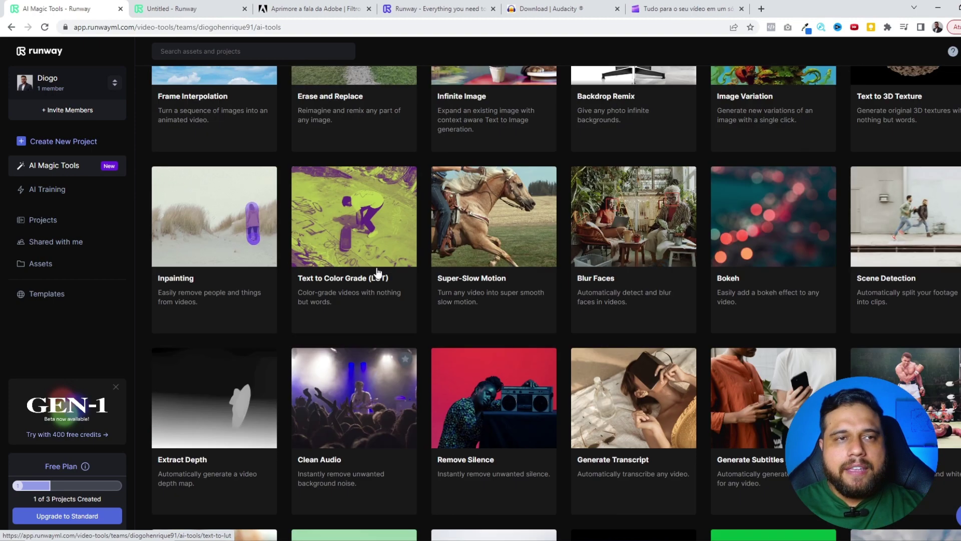
- Copy the Runway page address from the address bar
left_click(265, 151)
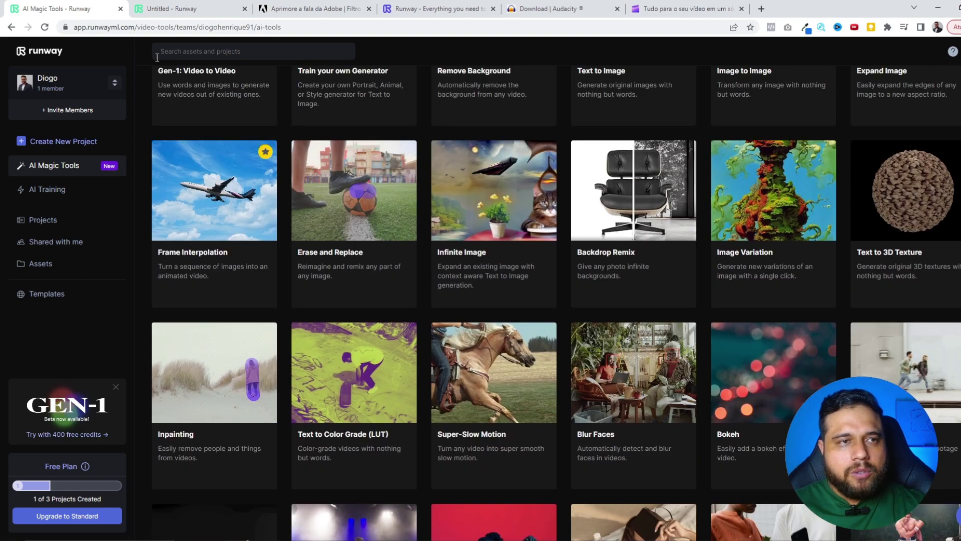
left_click(90, 27)
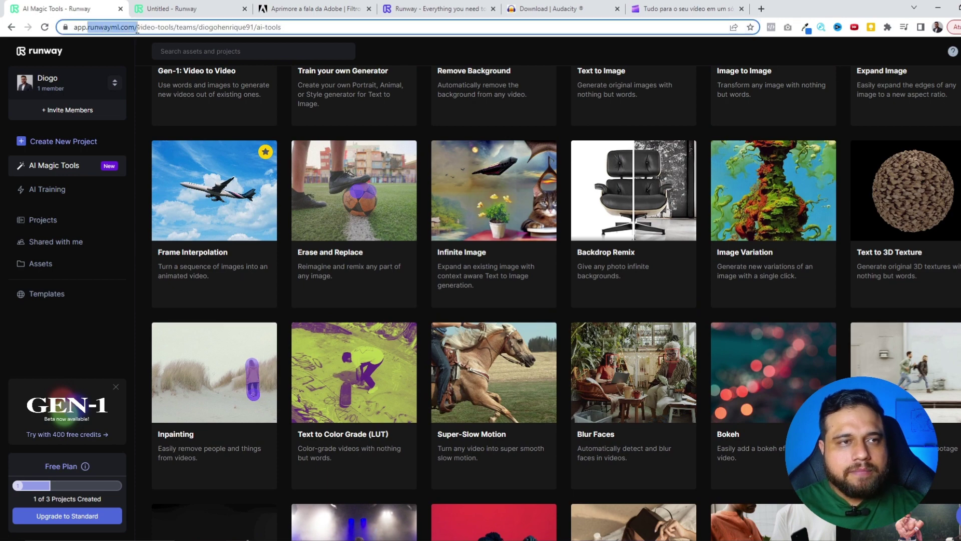
key("ctrl+c")
- In an incognito window, load runwayml.com, preview Sign Up with Google, then close the popup
key("ctrl+shift+n")
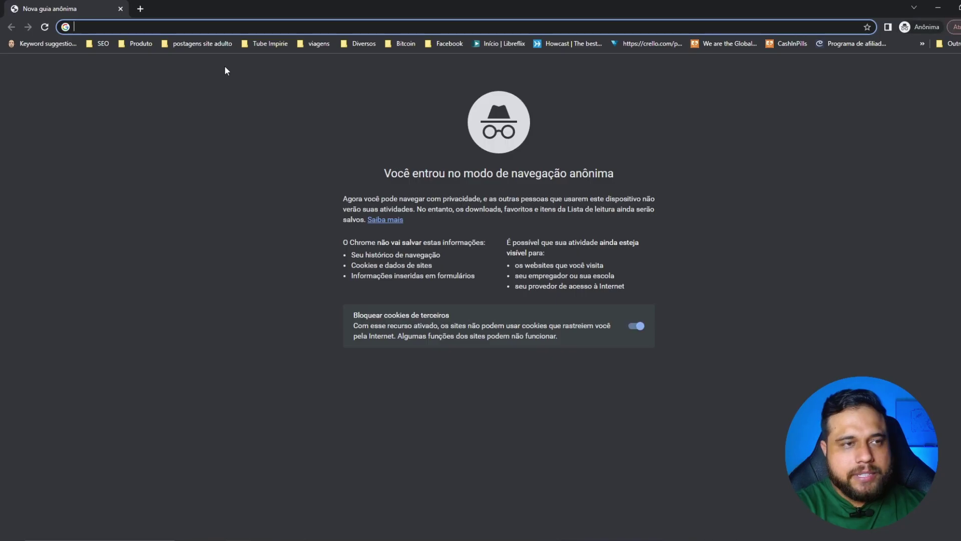
key("ctrl+v")
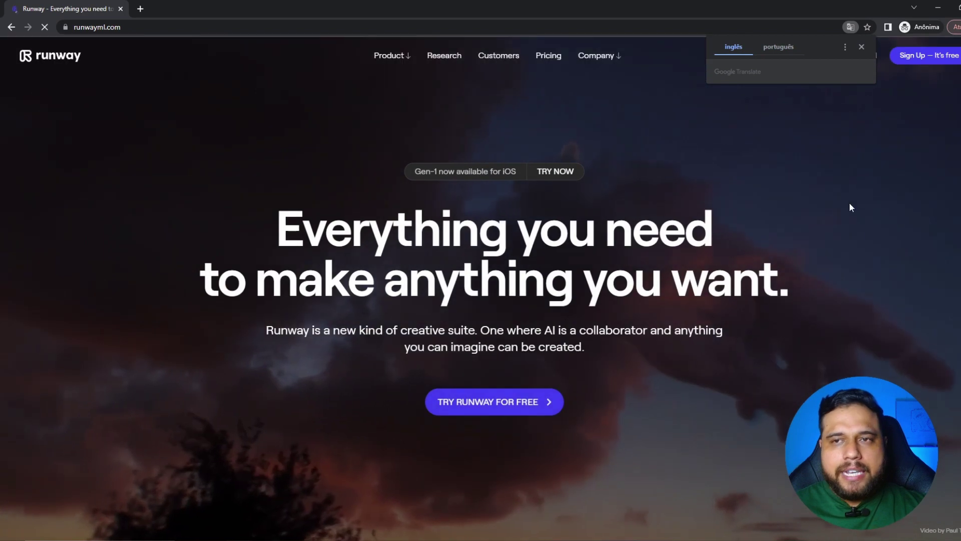
left_click(924, 56)
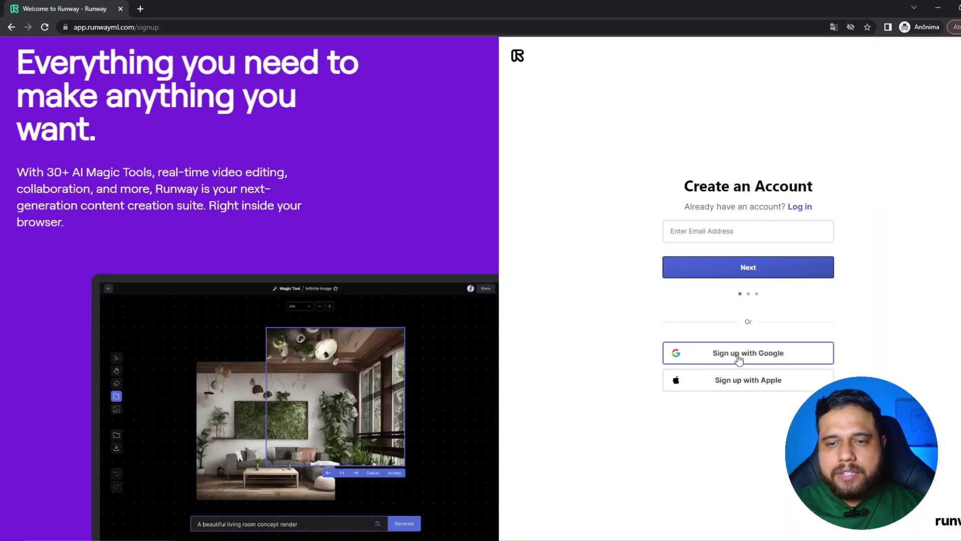
left_click(706, 363)
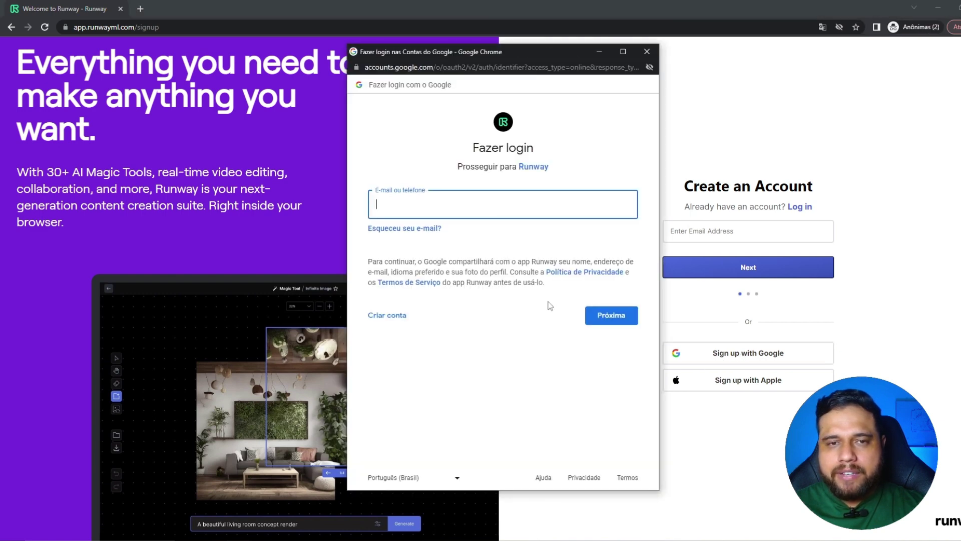
left_click(647, 52)
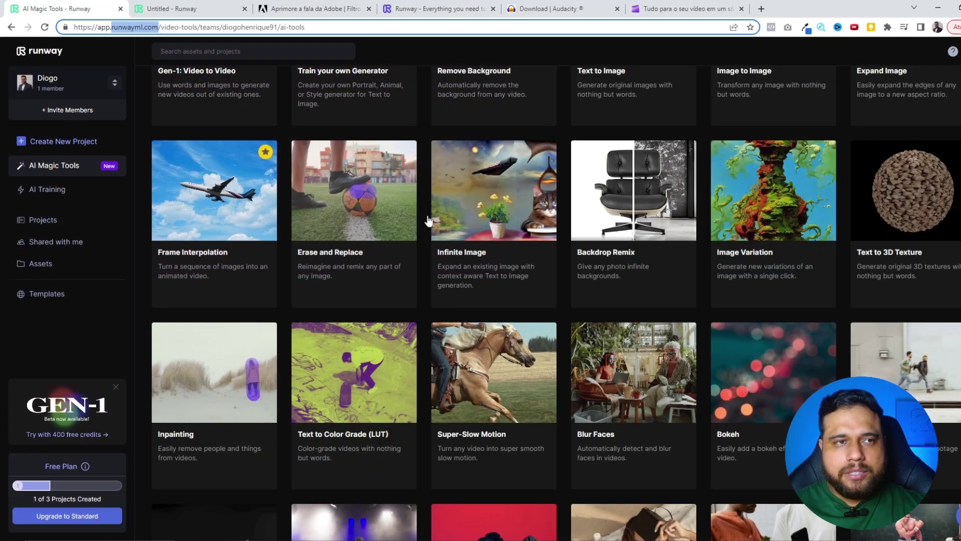
- Scroll through the AI Magic Tools grid and star the Replace Background card
scroll(137, 204, "up", 7)
scroll(146, 200, "up", 3)
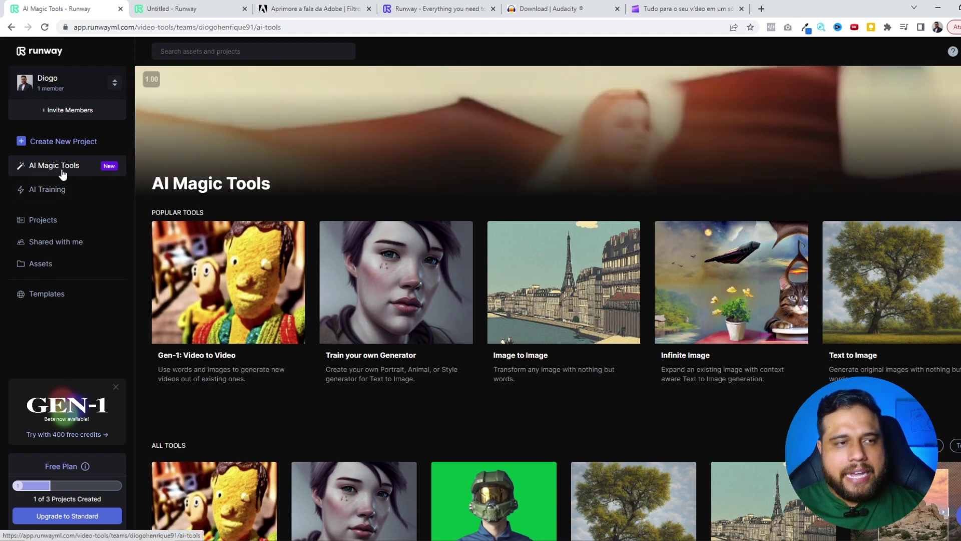
scroll(382, 238, "down", 2)
scroll(381, 238, "down", 5)
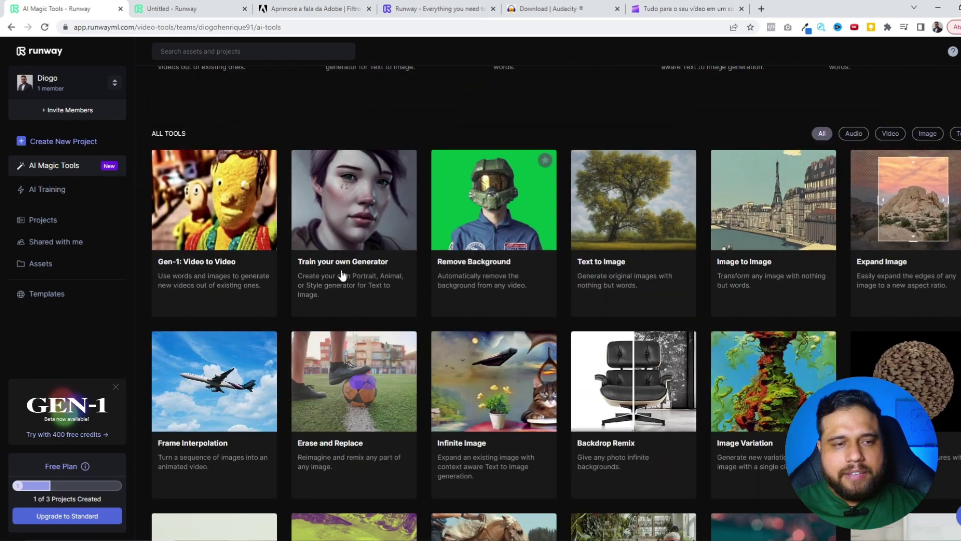
scroll(339, 274, "down", 3)
scroll(687, 389, "down", 6)
scroll(688, 389, "down", 2)
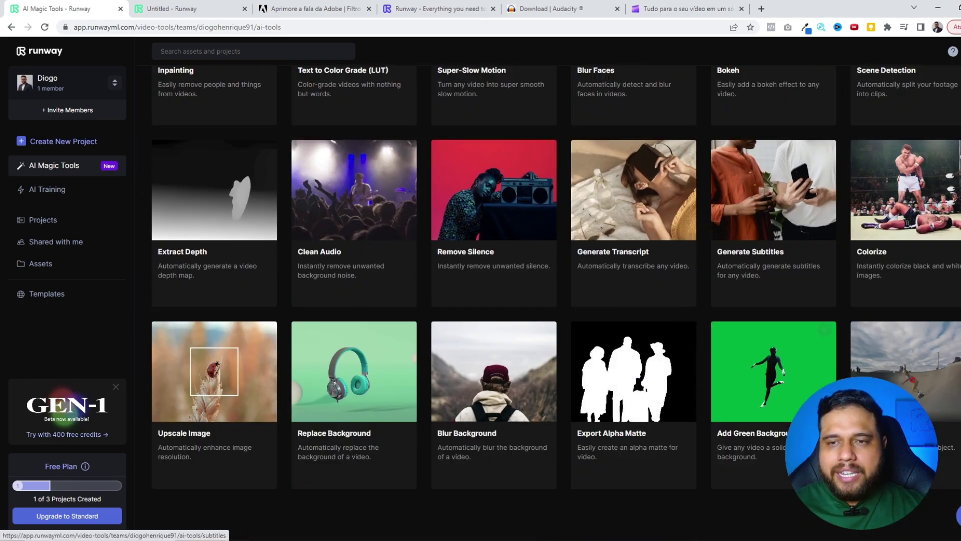
scroll(353, 219, "up", 7)
scroll(586, 219, "up", 5)
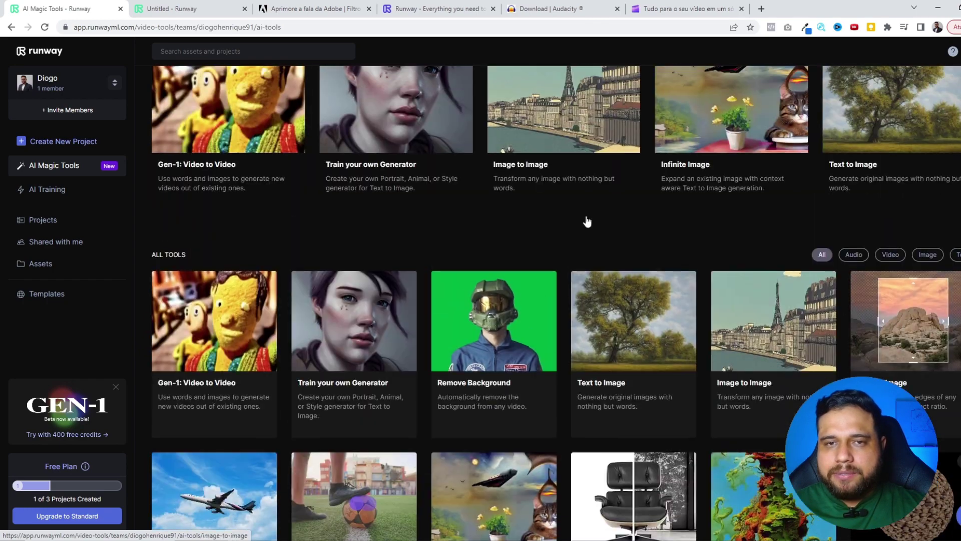
scroll(639, 254, "up", 3)
scroll(701, 301, "down", 2)
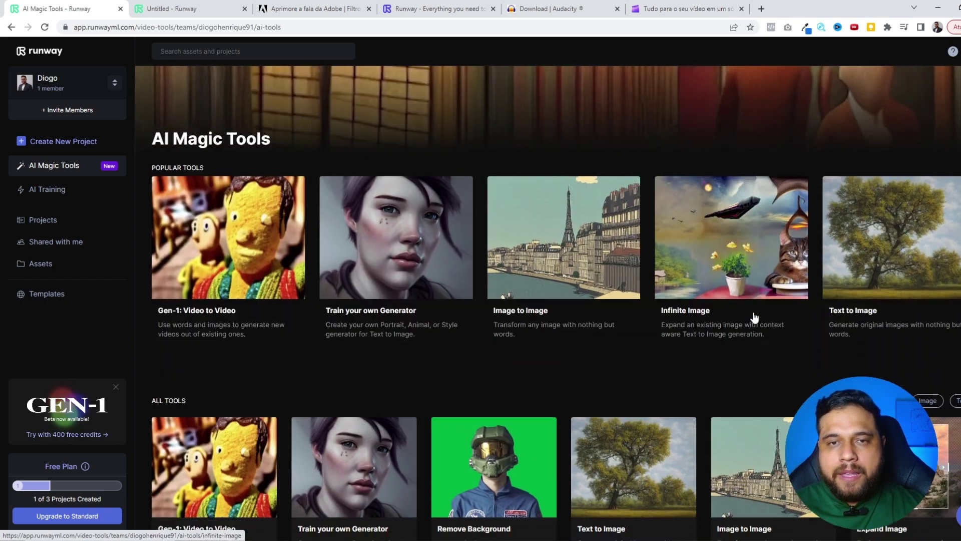
scroll(701, 325, "down", 6)
scroll(658, 369, "down", 5)
scroll(658, 369, "down", 1)
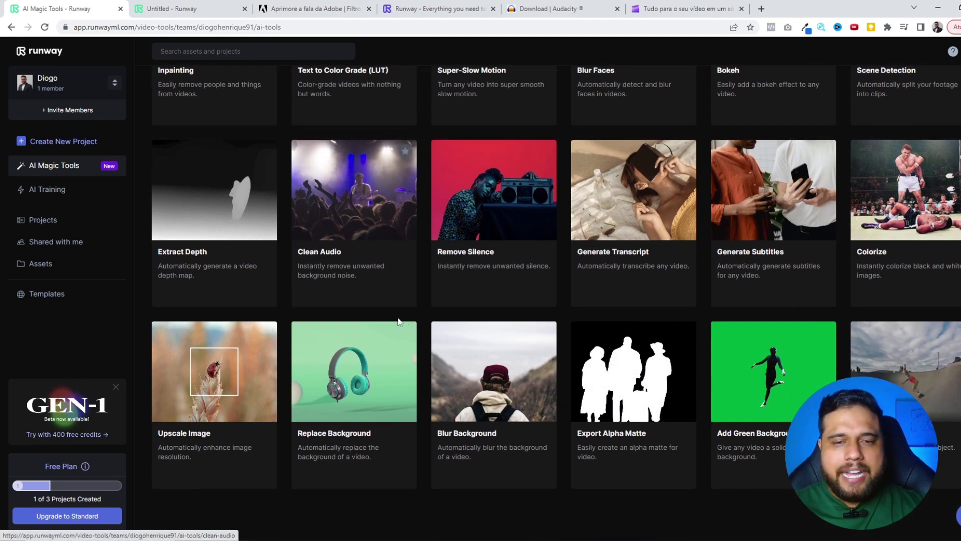
left_click(406, 332)
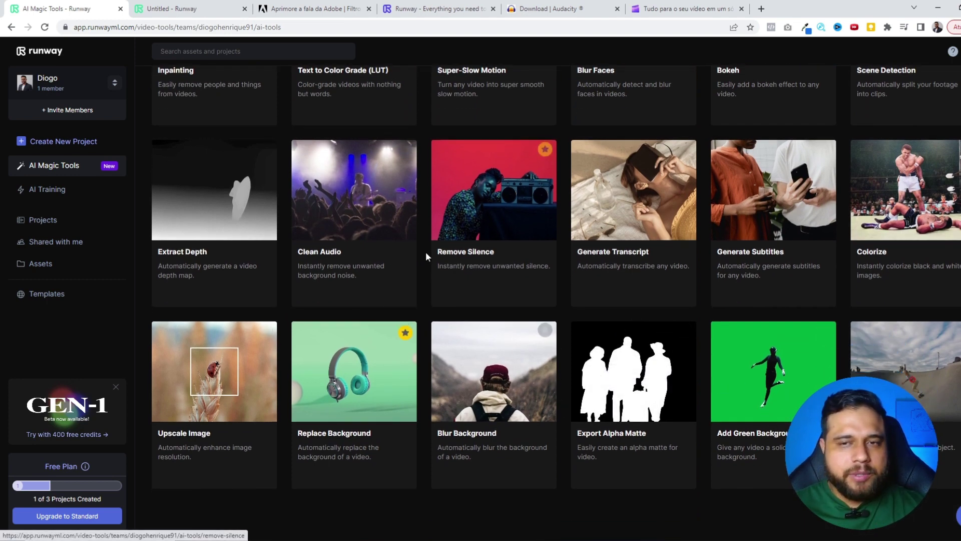
- Open Clean Audio and upload the course audio file, shown as a 54:28 waveform
left_click(354, 211)
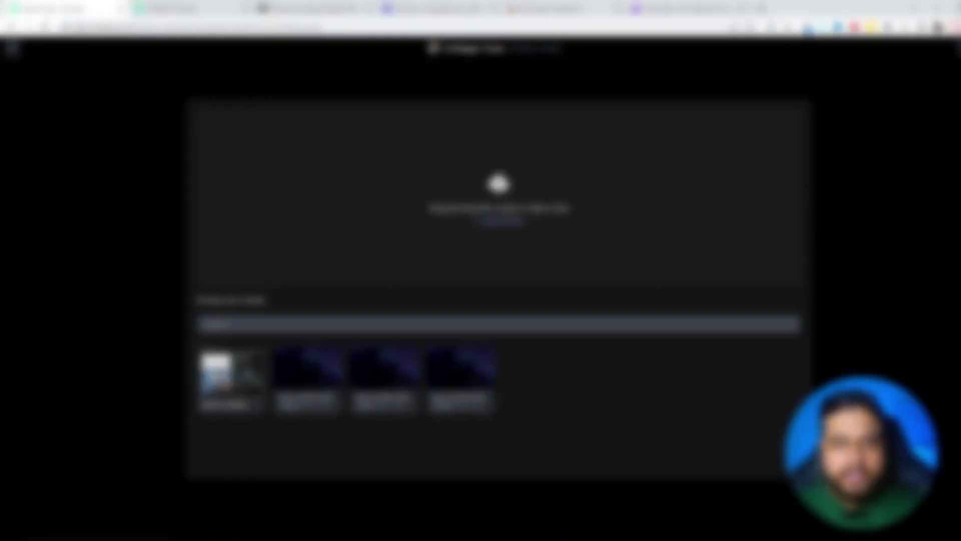
left_click(499, 184)
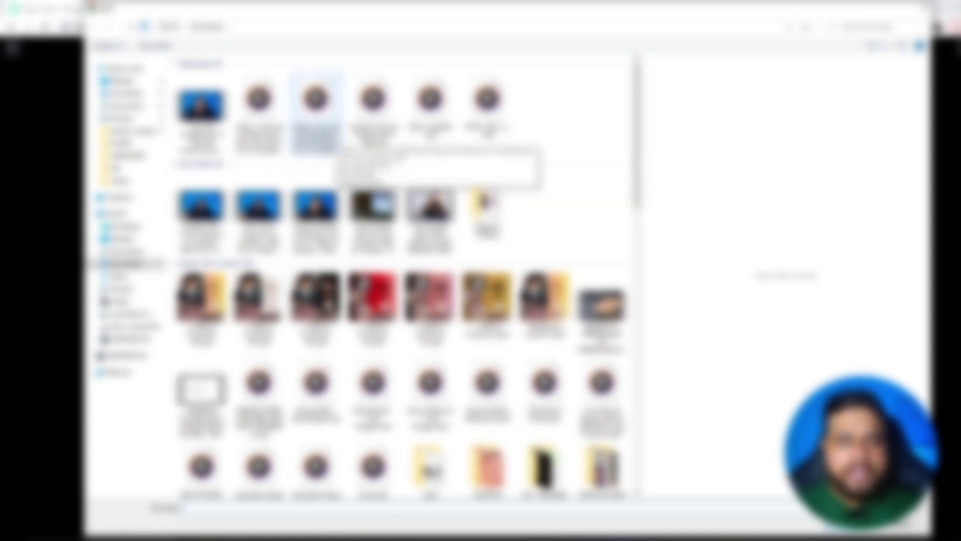
left_click(326, 135)
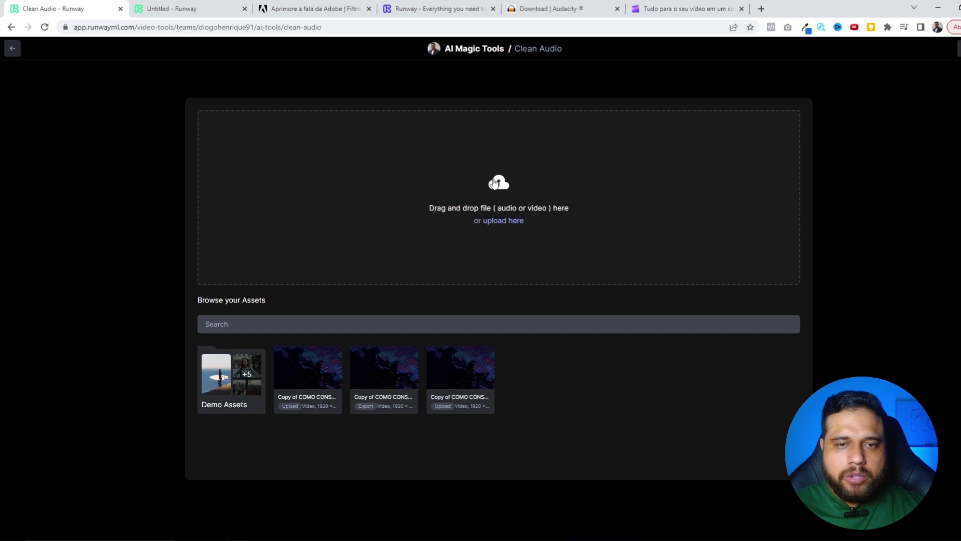
left_click(496, 183)
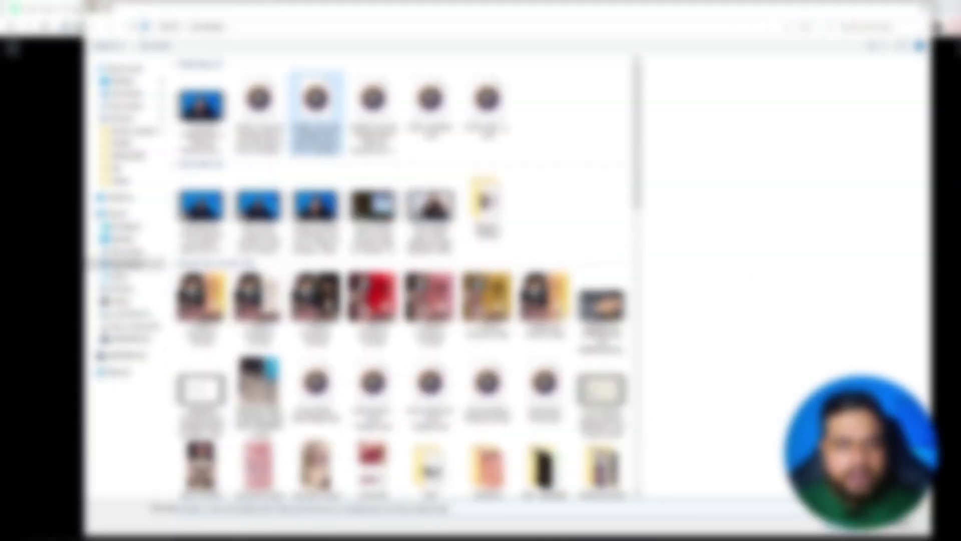
double_click(316, 115)
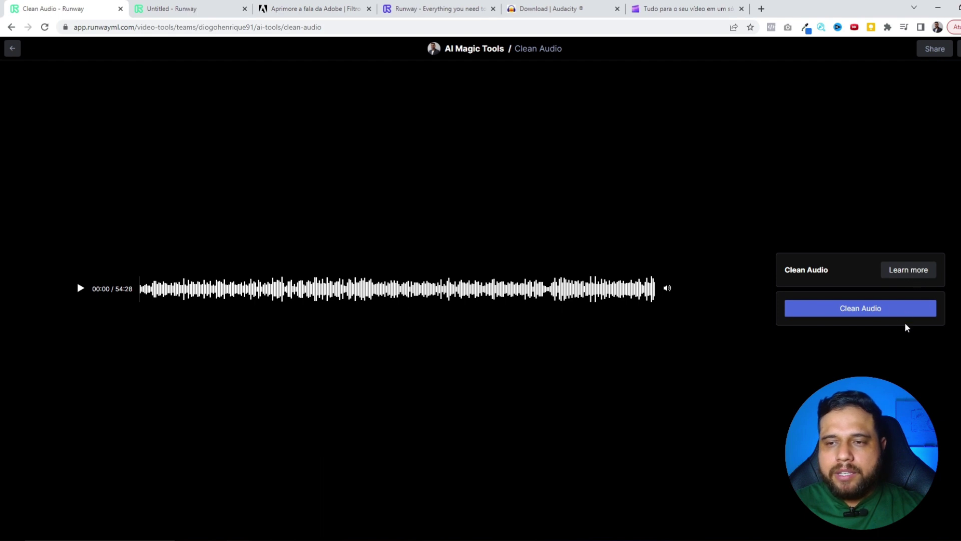
- In the Untitled Runway project, preview both Audio_-Curso-de course audio assets
left_click(195, 9)
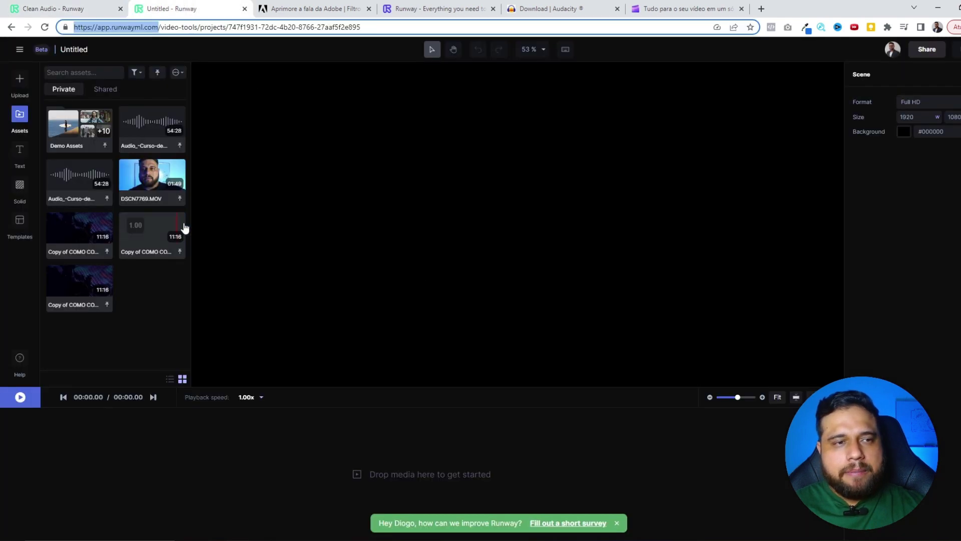
left_click(75, 8)
left_click(182, 8)
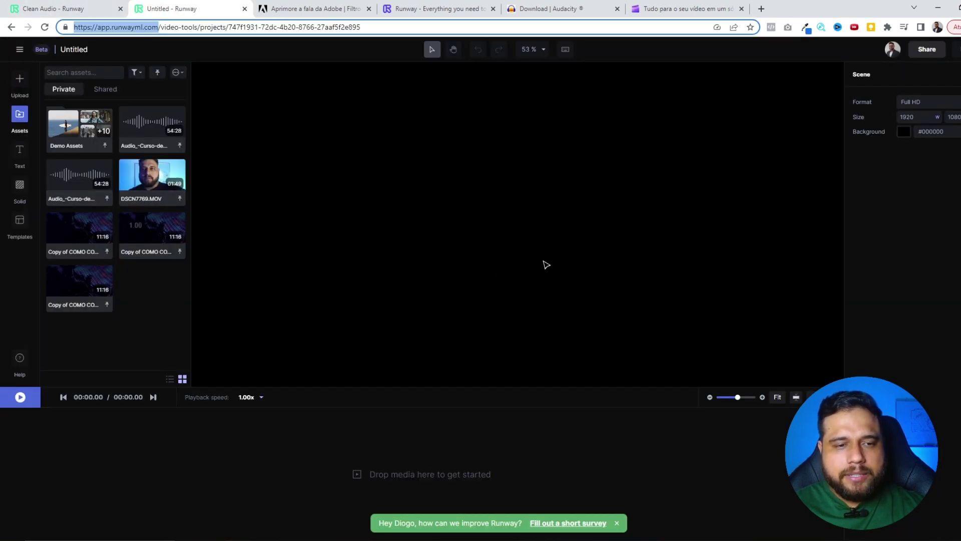
left_click(140, 128)
left_click(98, 181)
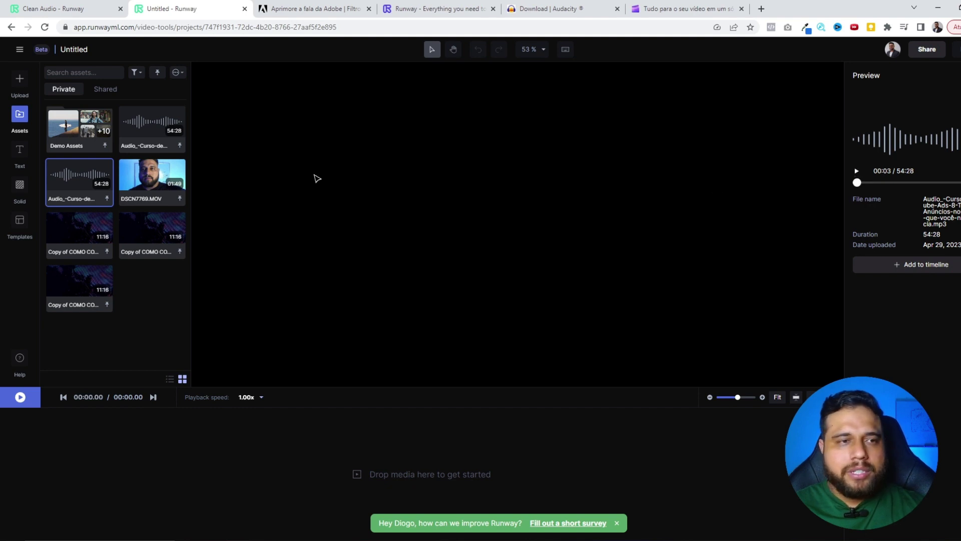
- Play the cleaned Audio asset in Runway, then bring up the Clipchamp homepage
left_click(140, 128)
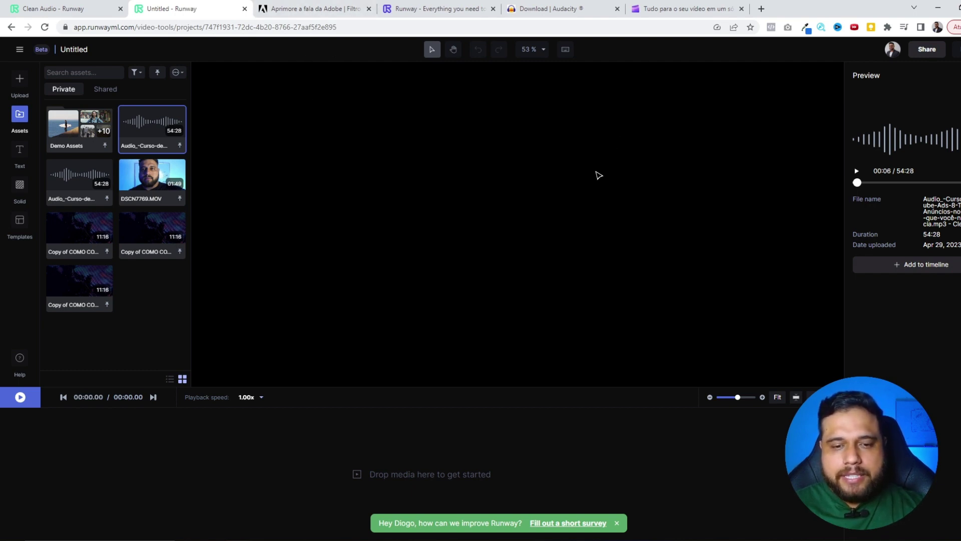
left_click(685, 8)
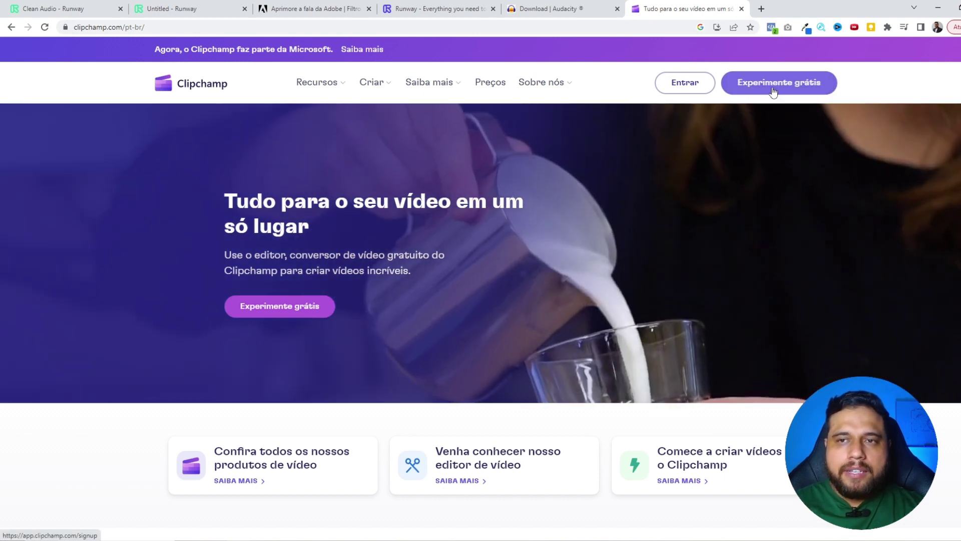
- Begin a free Clipchamp sign-up with Google via Experimente grátis, then close the Google sign-in
left_click(774, 91)
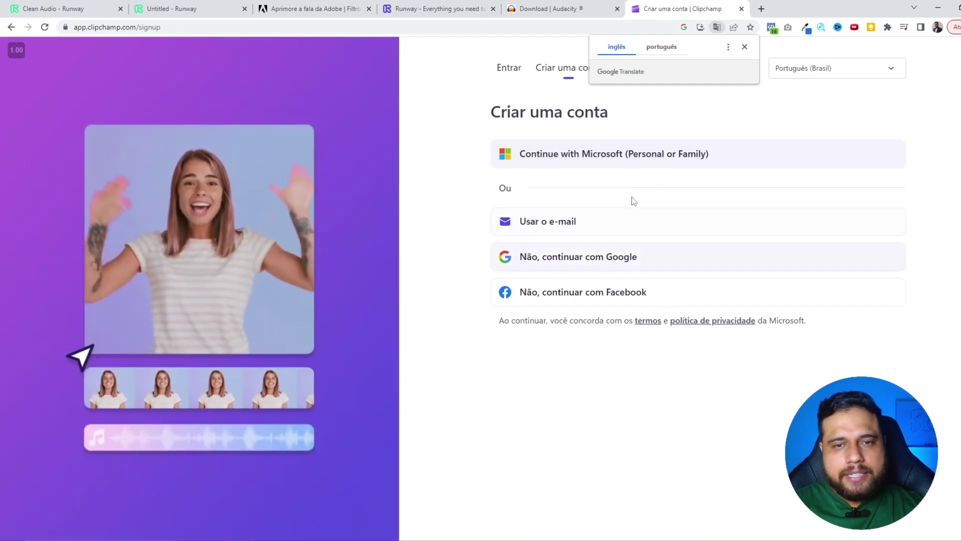
left_click(579, 257)
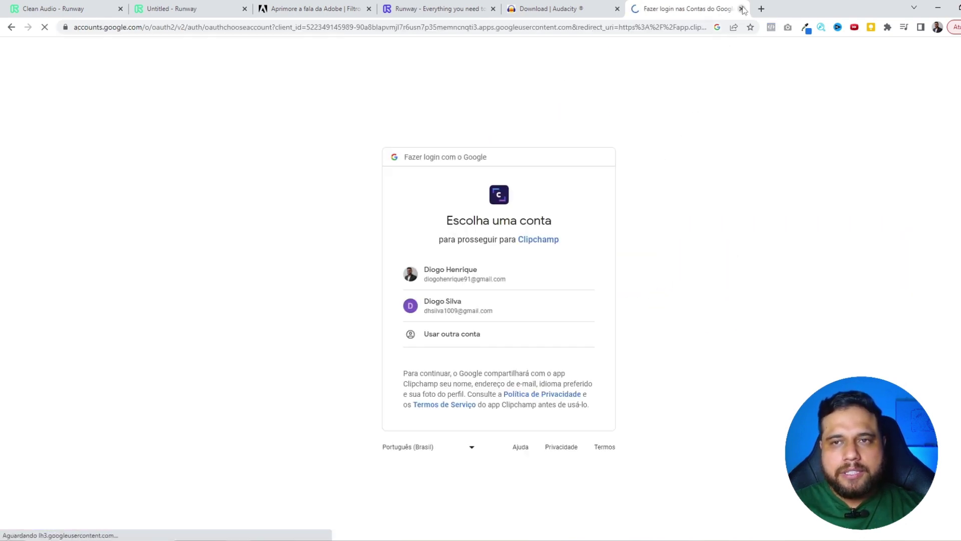
left_click(741, 9)
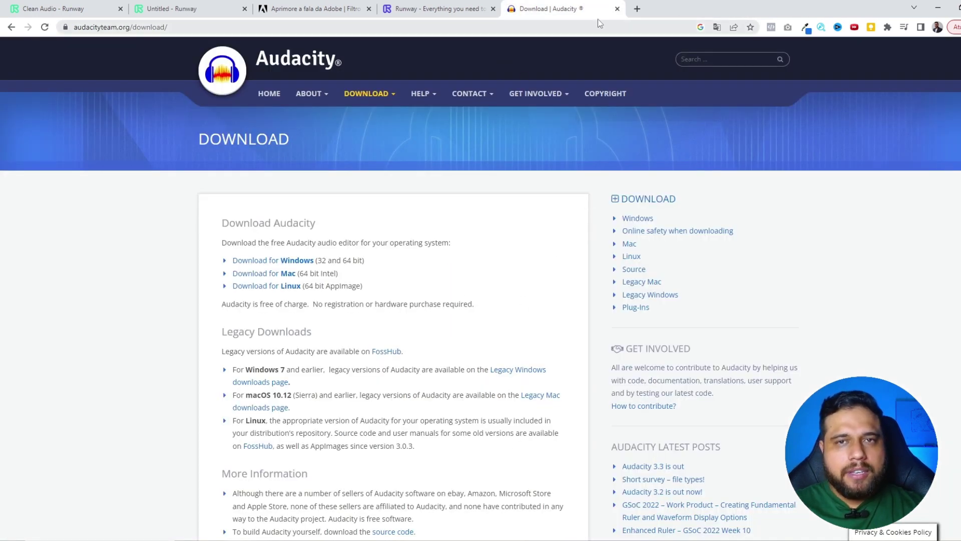
- Close the Download | Audacity tab to return to Runway's homepage
left_click(617, 8)
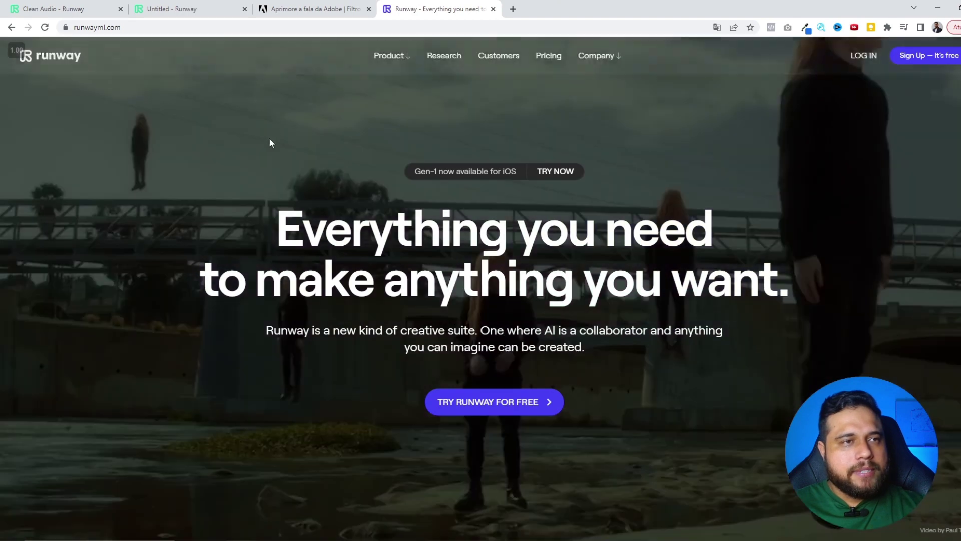